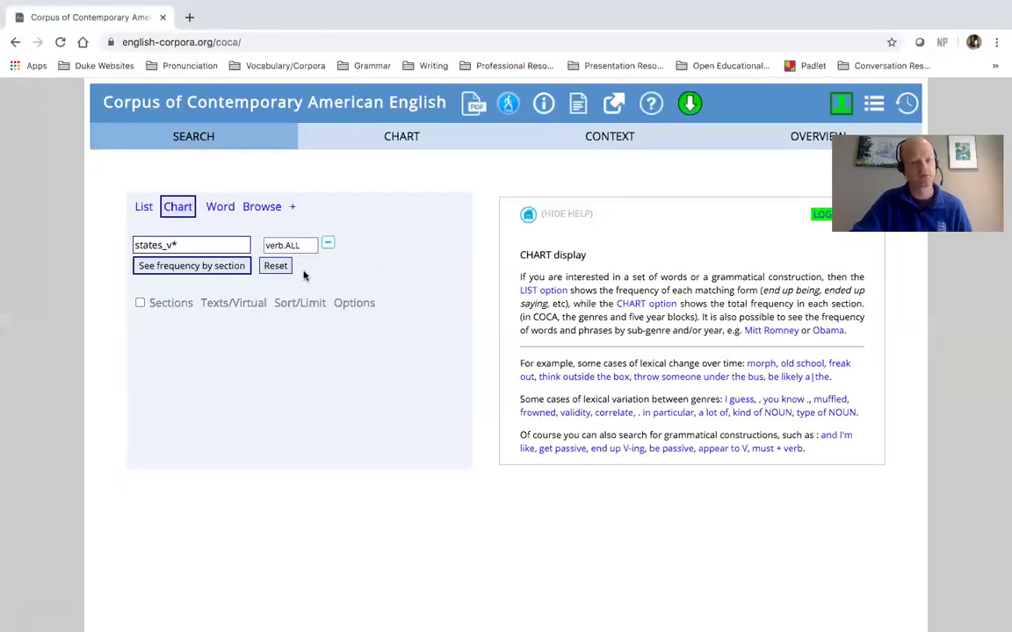
# Replace the states_v* query with 'is going to' and chart it by section (89521 hits)
pyautogui.tripleClick(219, 244)
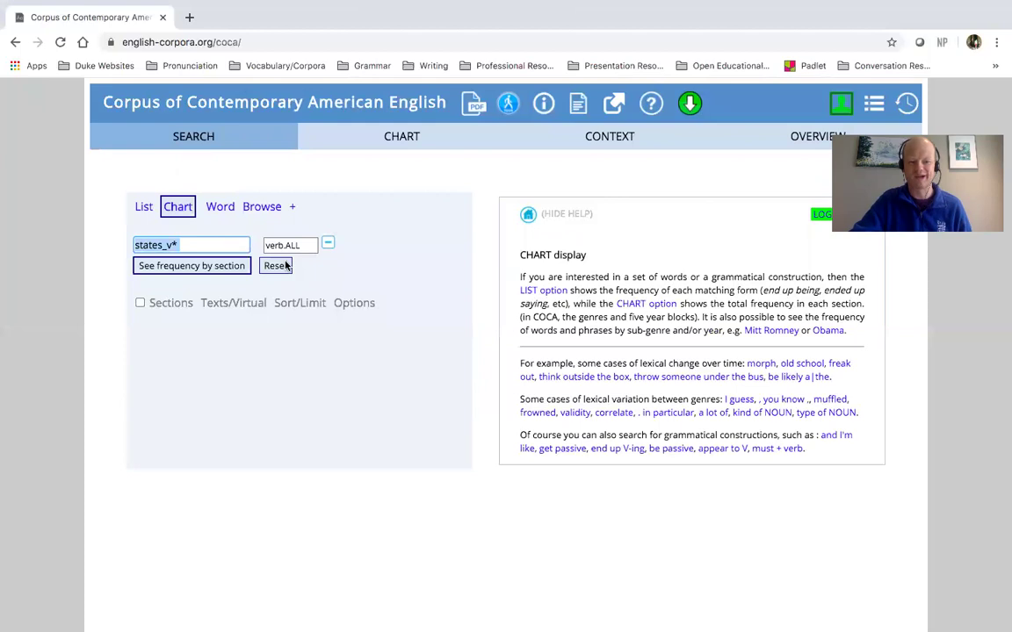
pyautogui.click(274, 266)
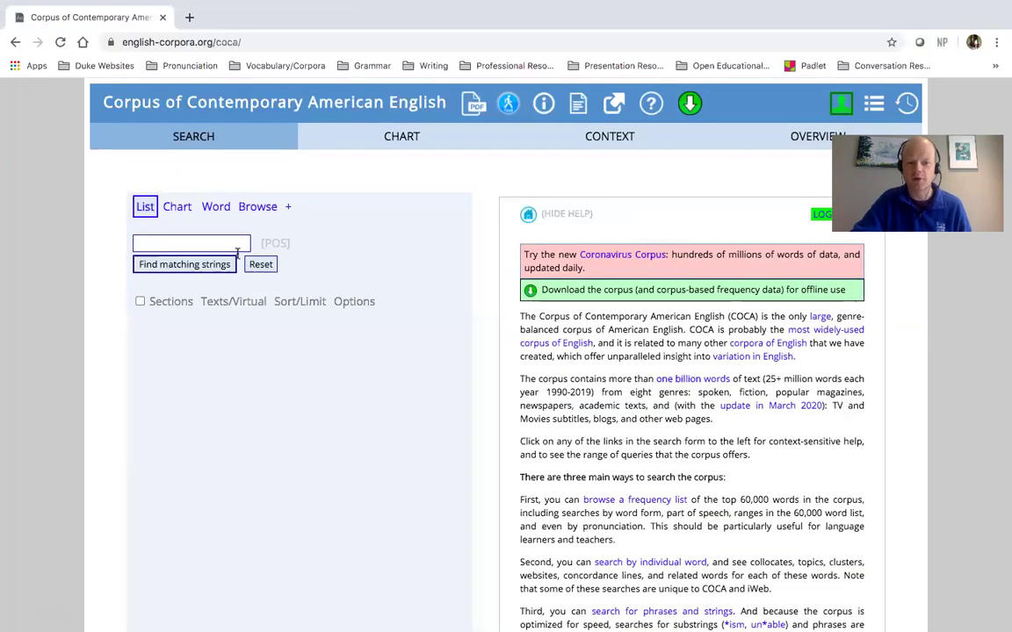
pyautogui.click(176, 206)
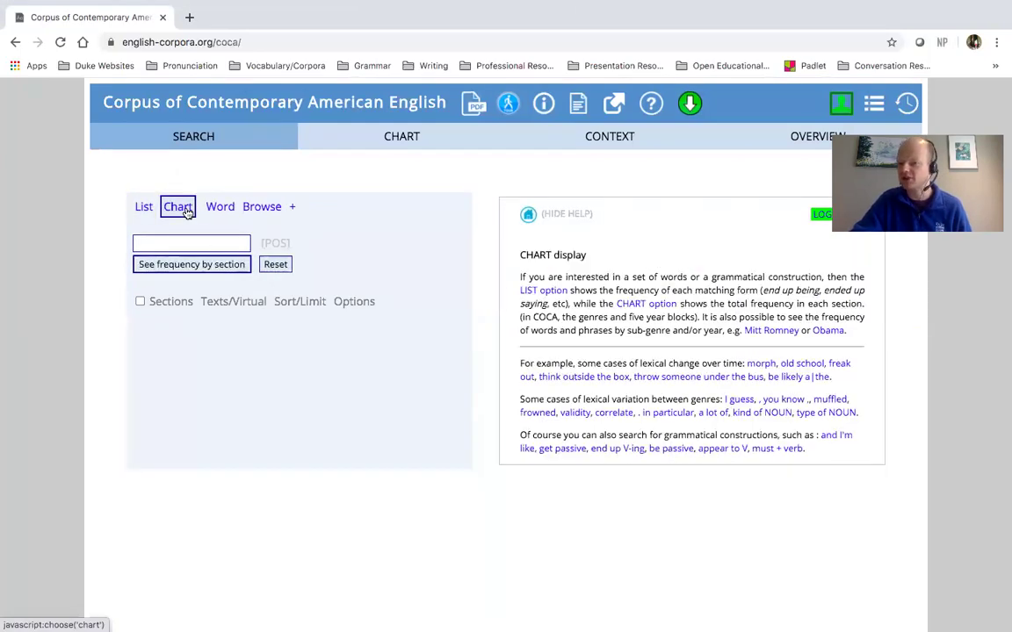
pyautogui.click(236, 249)
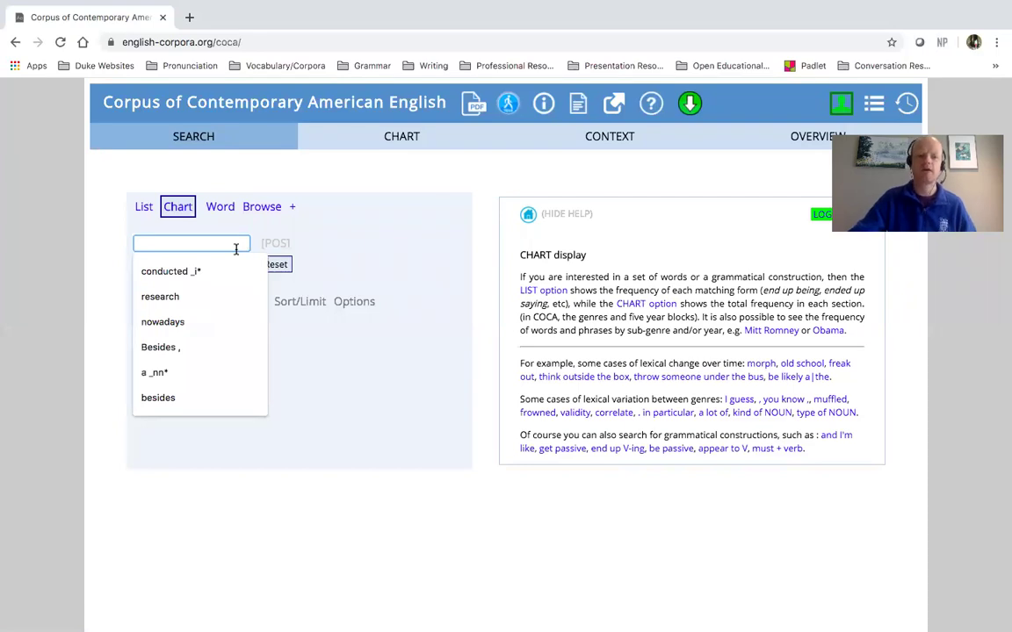
pyautogui.write('is')
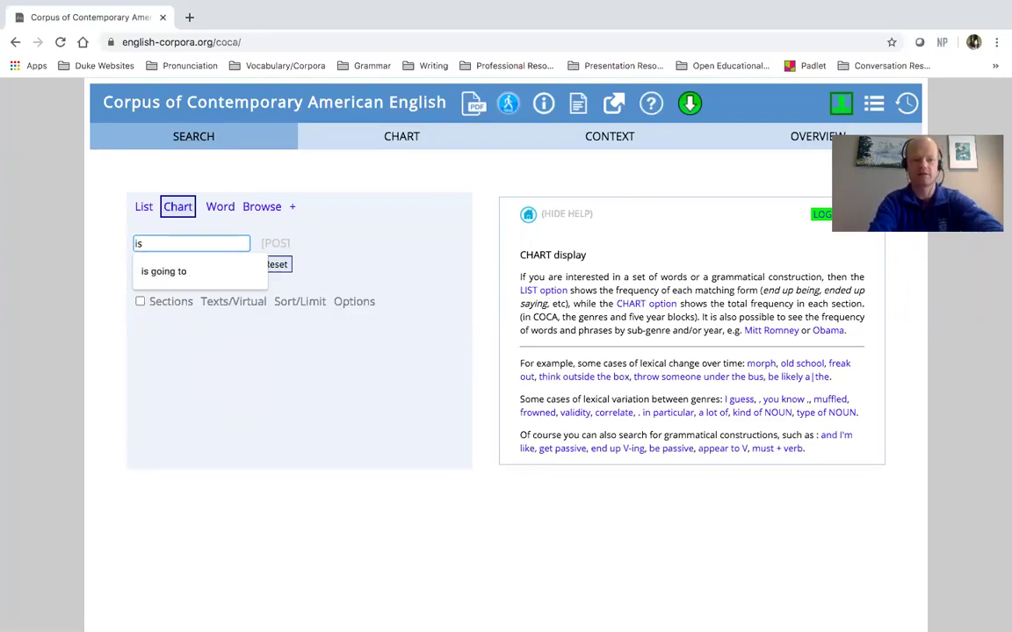
pyautogui.write(' going to')
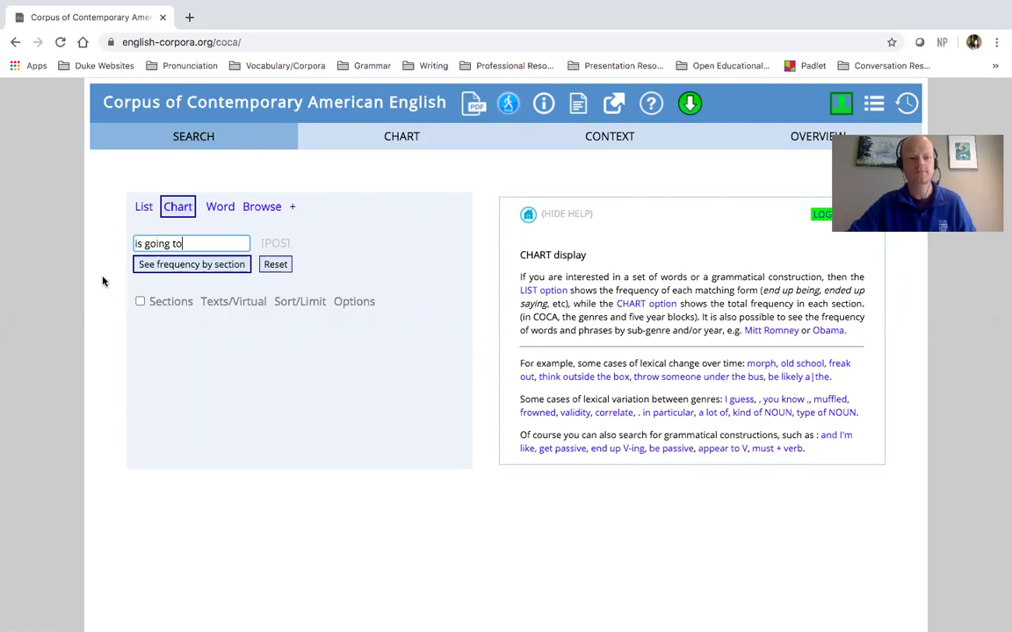
pyautogui.click(175, 271)
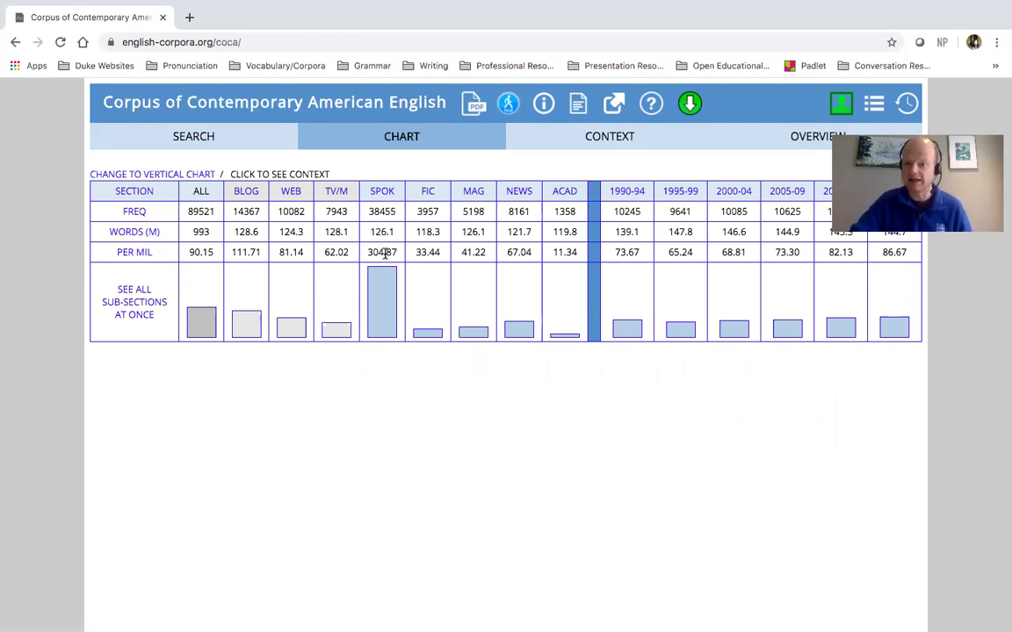
pyautogui.moveTo(369, 253); pyautogui.dragTo(397, 253)
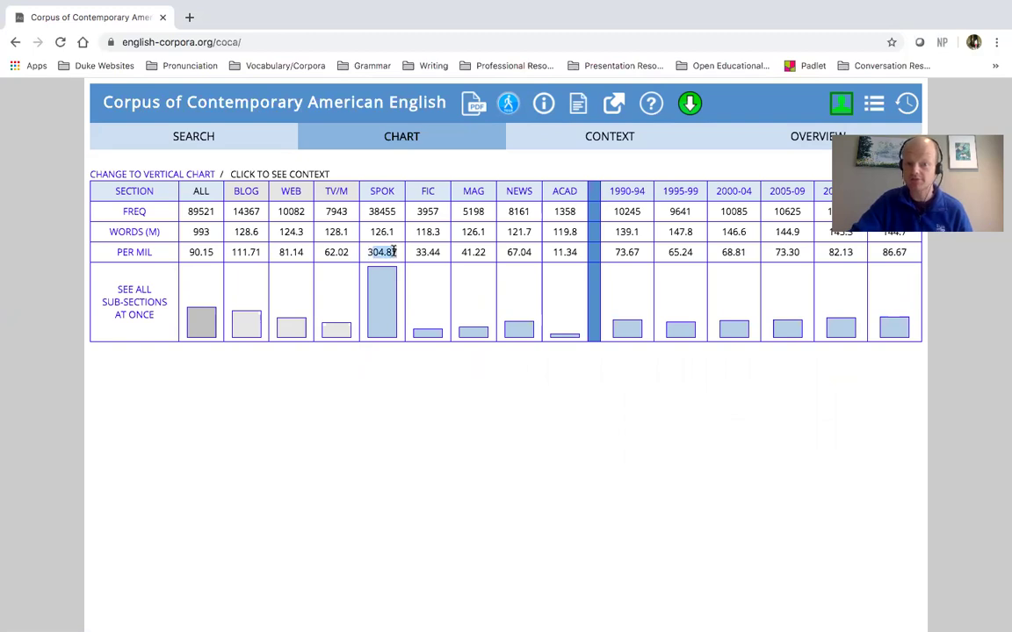
pyautogui.click(395, 253)
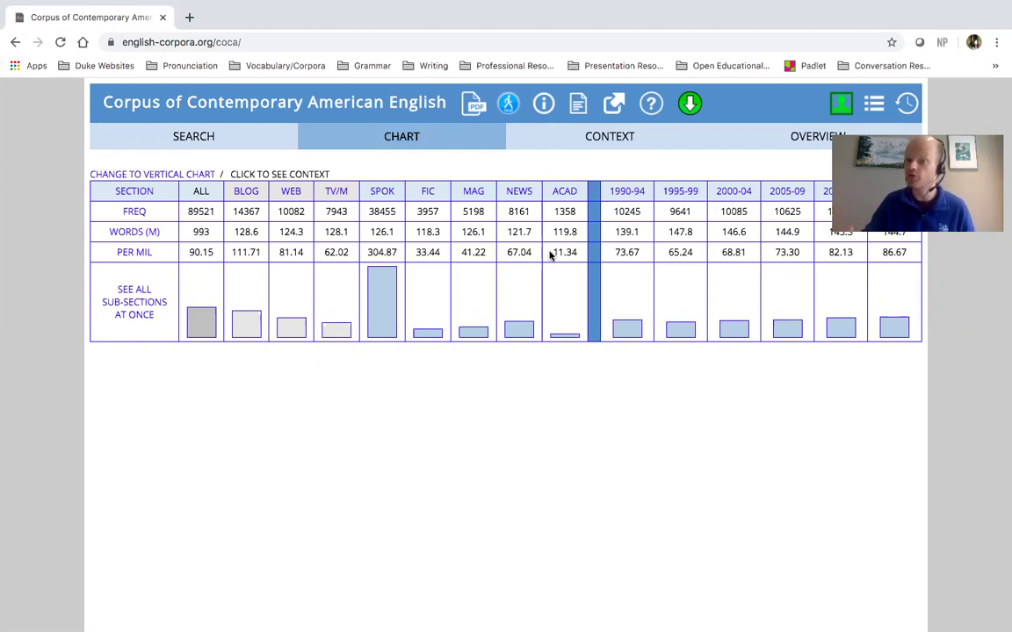
# Return to the search form, clear the 'is going to' query and switch to Chart mode
pyautogui.click(164, 130)
pyautogui.tripleClick(215, 240)
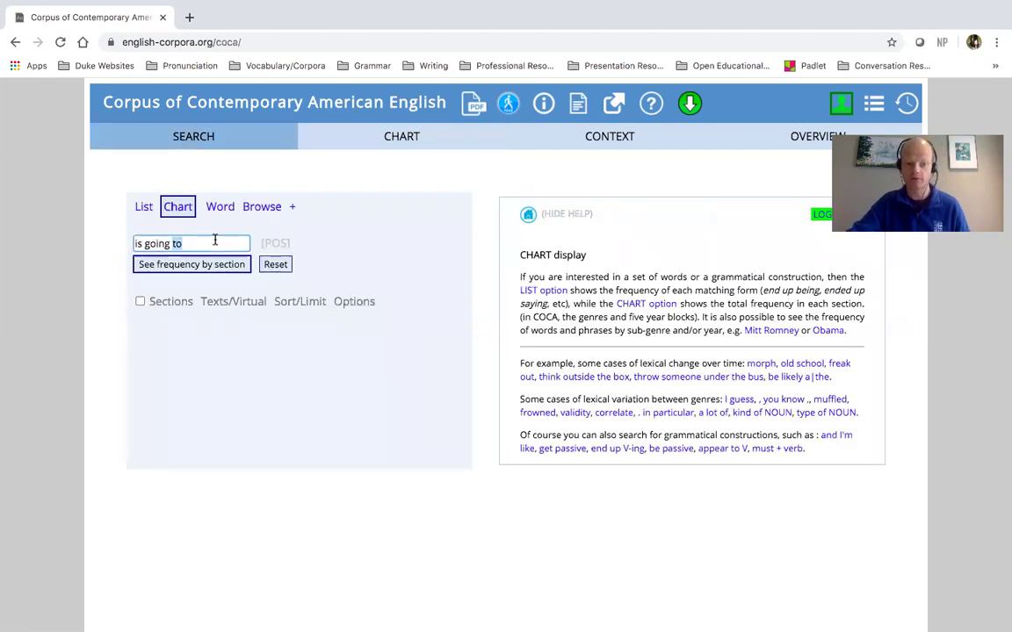
pyautogui.click(283, 264)
pyautogui.click(177, 208)
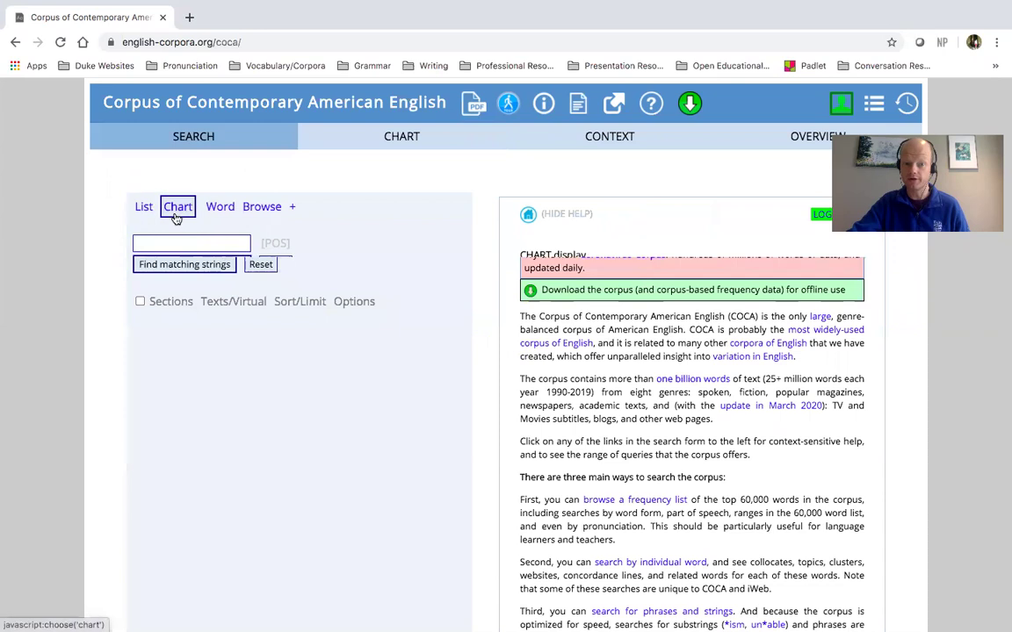
pyautogui.click(168, 240)
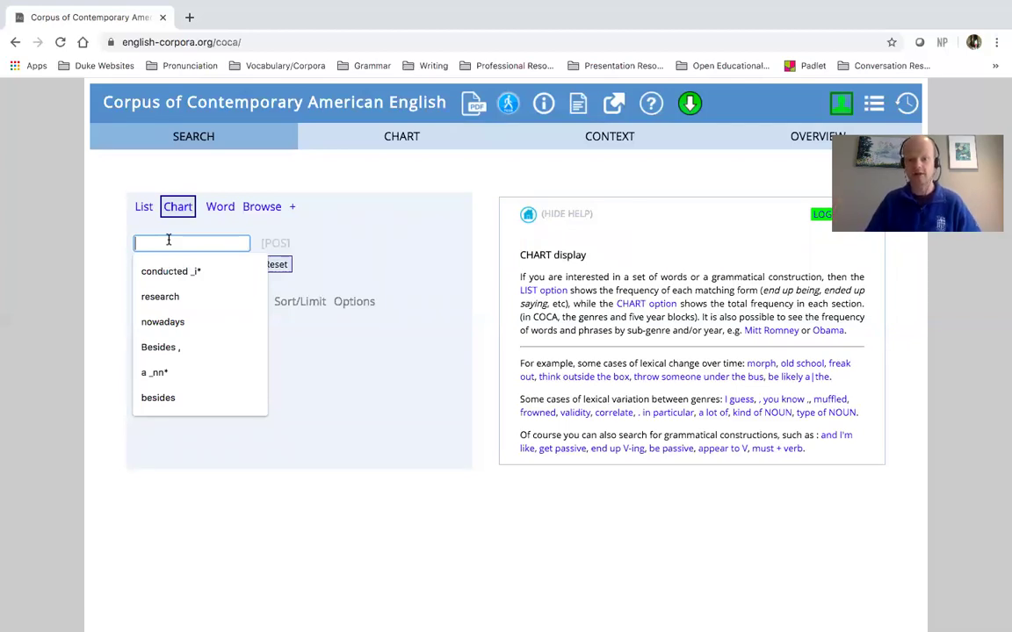
# Build the query 'will _v*' by adding the verb.ALL part-of-speech tag after 'will'
pyautogui.write('will')
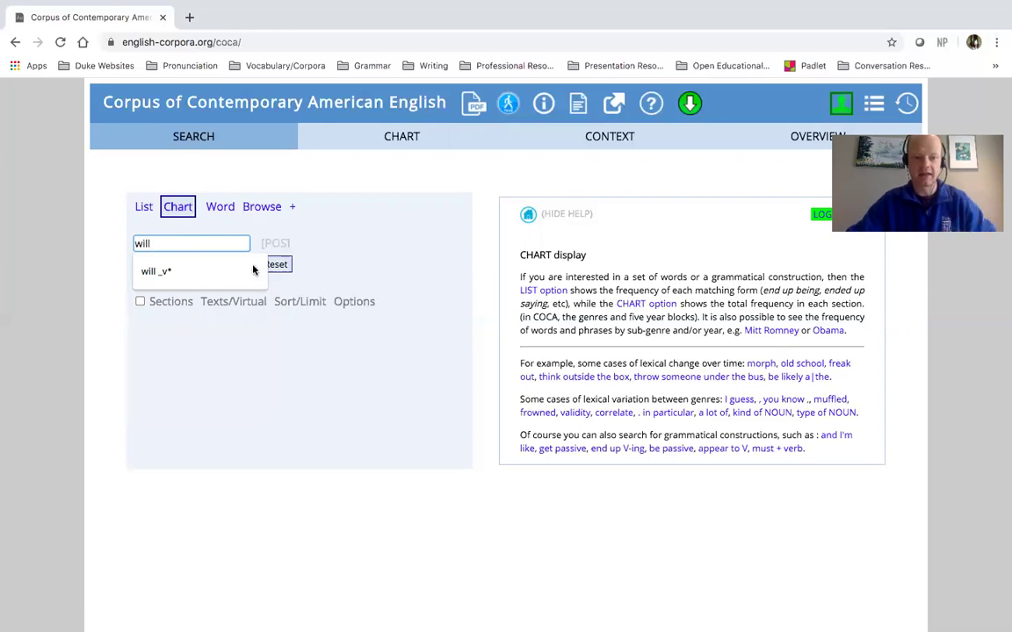
pyautogui.click(286, 246)
pyautogui.click(288, 246)
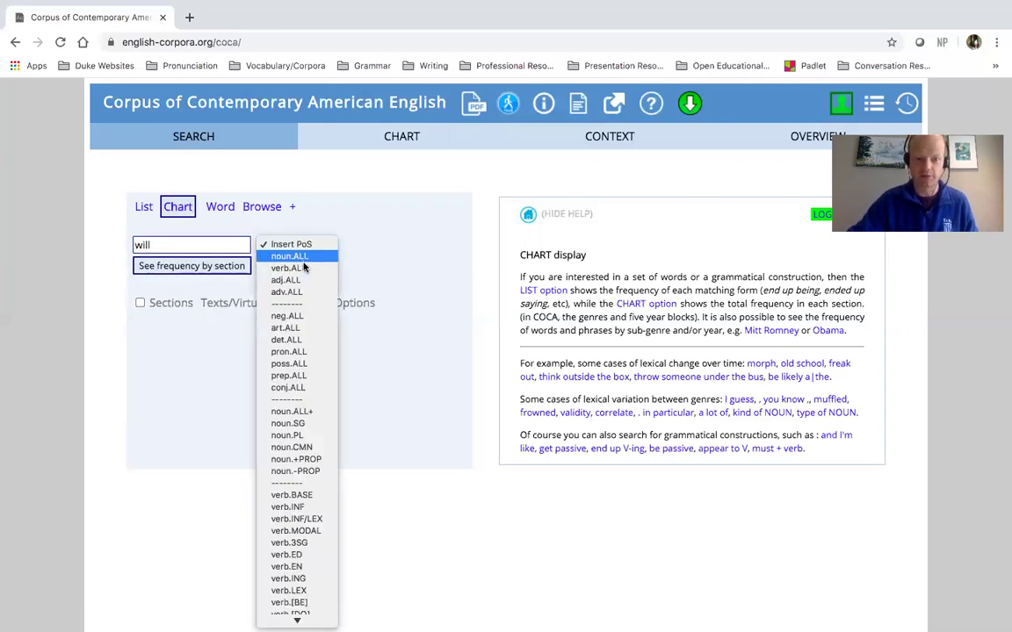
pyautogui.click(298, 267)
pyautogui.hotkey('ctrl', '+')
pyautogui.hotkey('ctrl', '+')
pyautogui.hotkey('ctrl', '+')
pyautogui.hotkey('ctrl', '+')
pyautogui.hotkey('ctrl', '+')
pyautogui.hotkey('ctrl', '+')
pyautogui.hotkey('ctrl', '+')
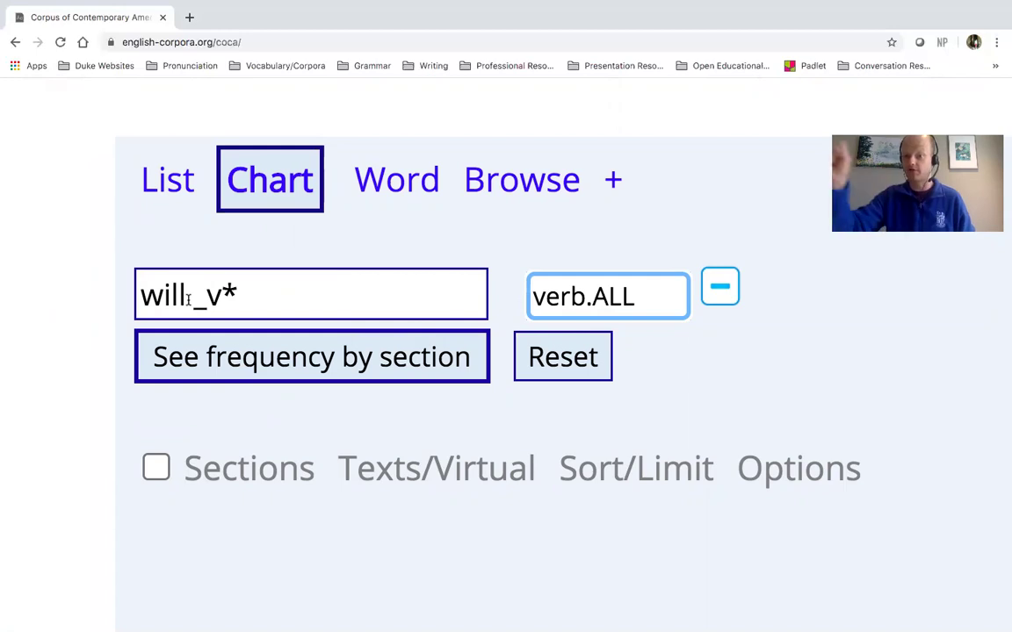
pyautogui.hotkey('ctrl', '0')
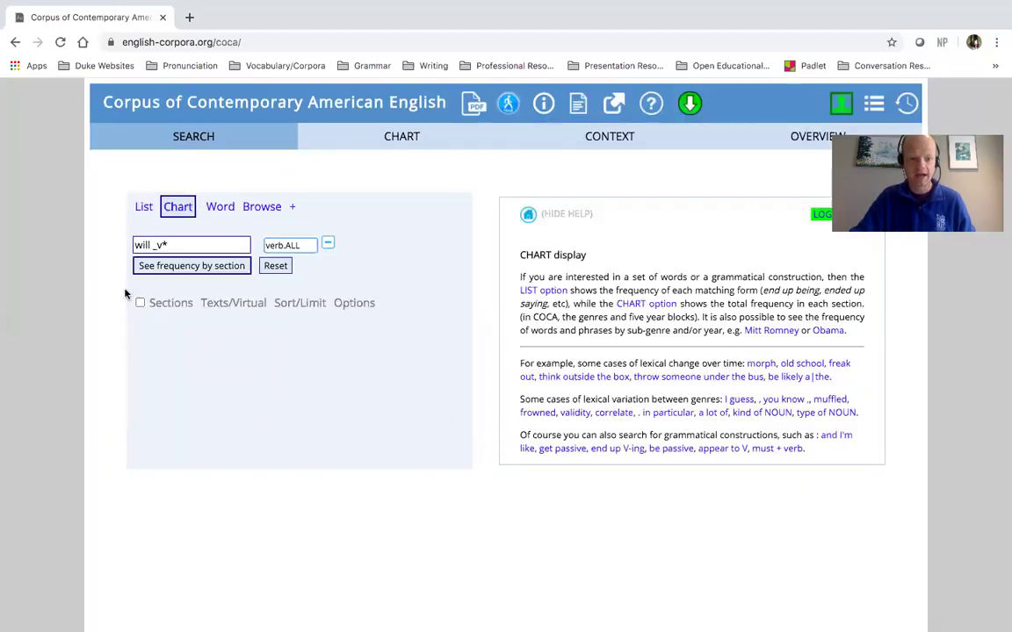
# Chart 'will _v*' by section: 1666831 hits, highest in BLOG at 2,424.28 per million
pyautogui.click(195, 268)
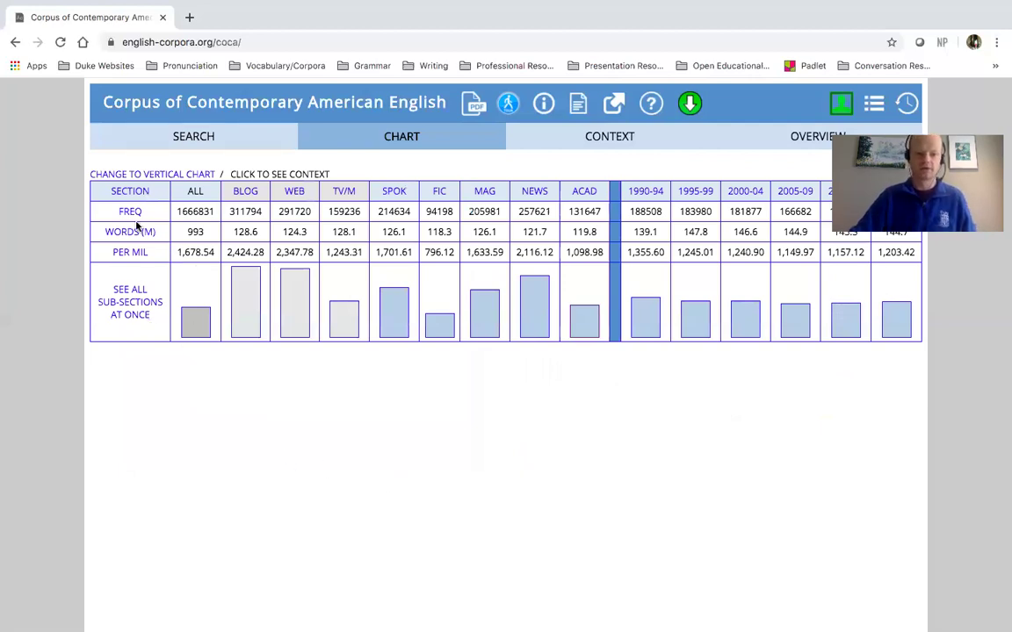
pyautogui.moveTo(587, 212); pyautogui.dragTo(571, 214)
pyautogui.click(581, 213)
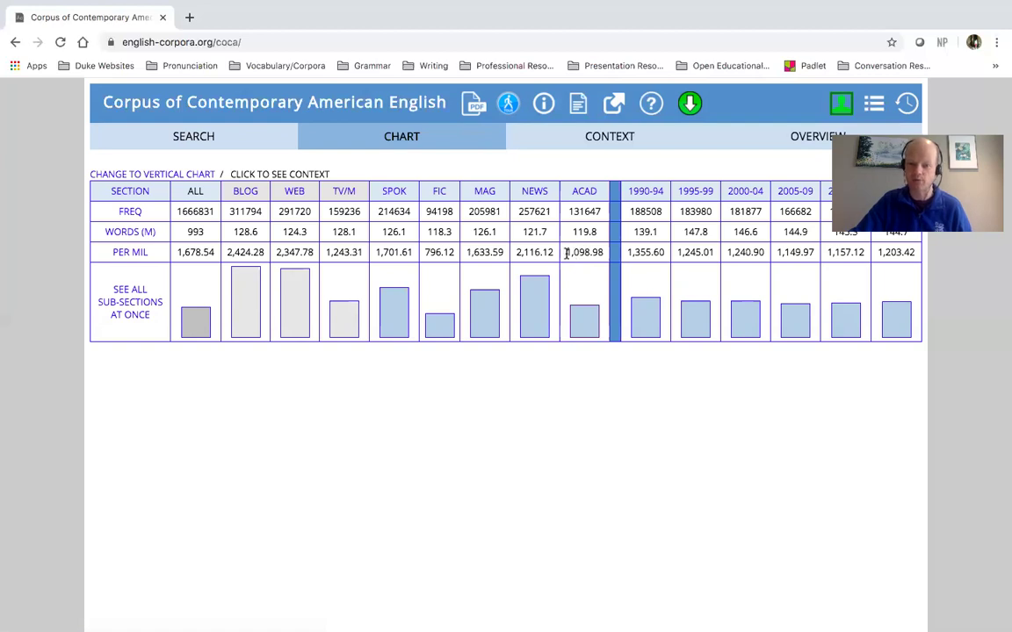
# Break the ACAD figure (1,098.98 per million) down into its academic sub-sections
pyautogui.moveTo(566, 252); pyautogui.dragTo(602, 252)
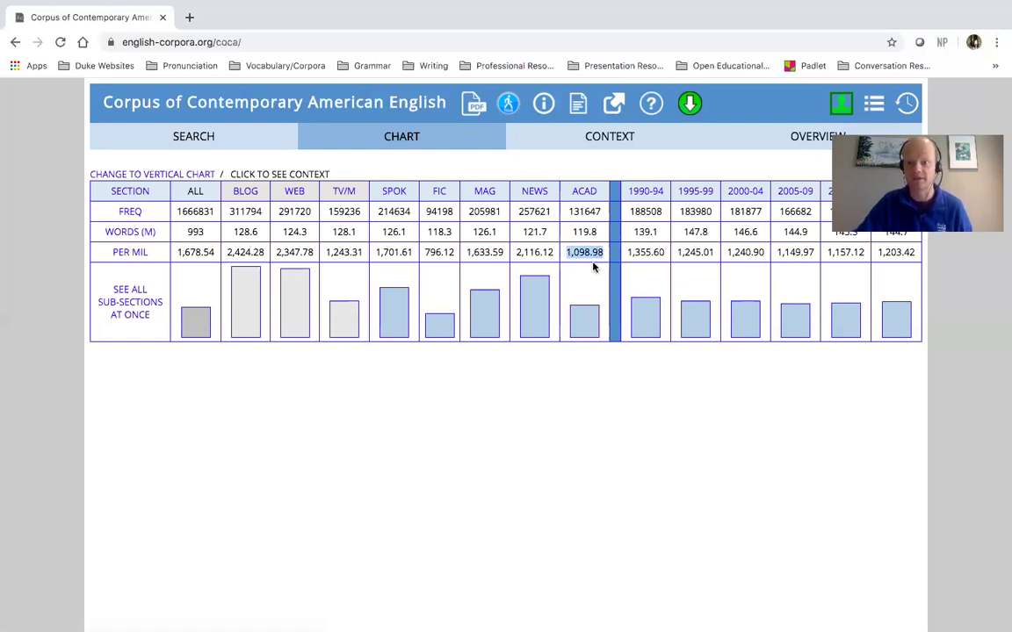
pyautogui.click(595, 258)
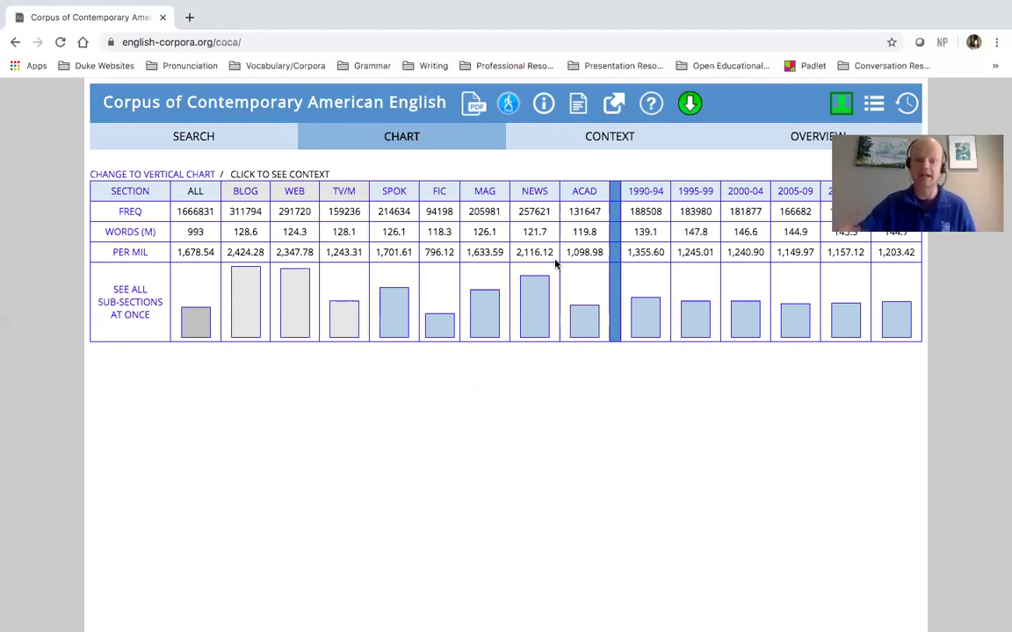
pyautogui.click(585, 193)
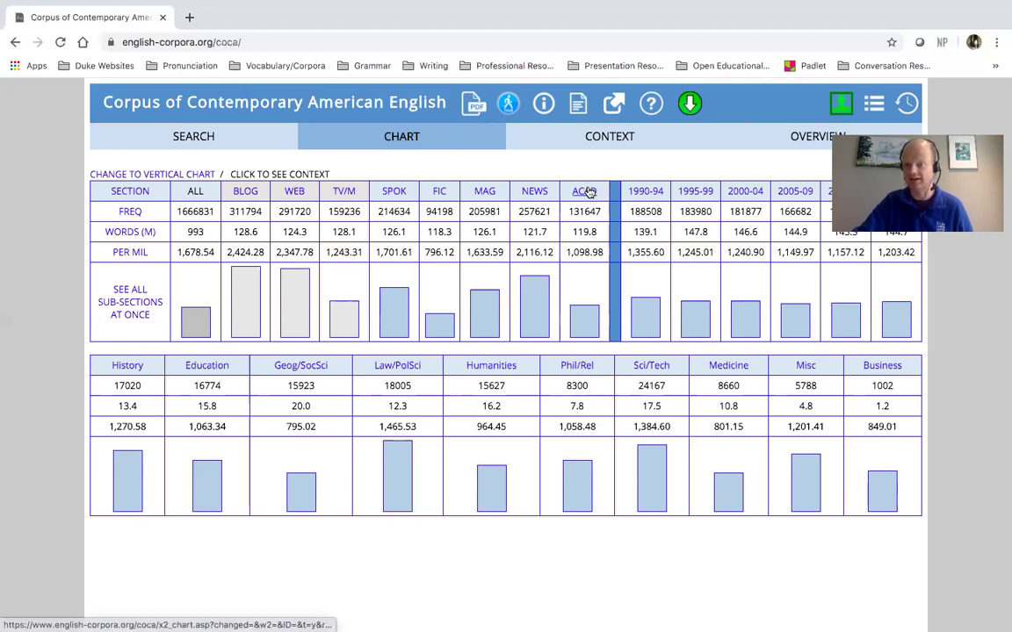
# Reset the COCA search form and show the 'Example of checking logical connectors' slide
pyautogui.click(185, 132)
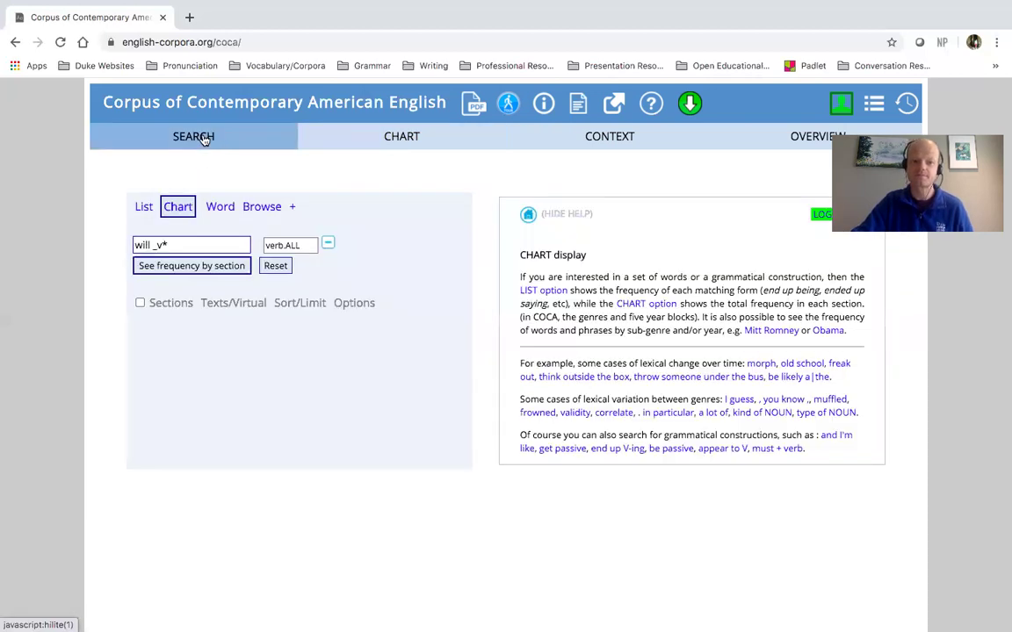
pyautogui.click(277, 266)
pyautogui.hotkey('ctrl', 'Up')
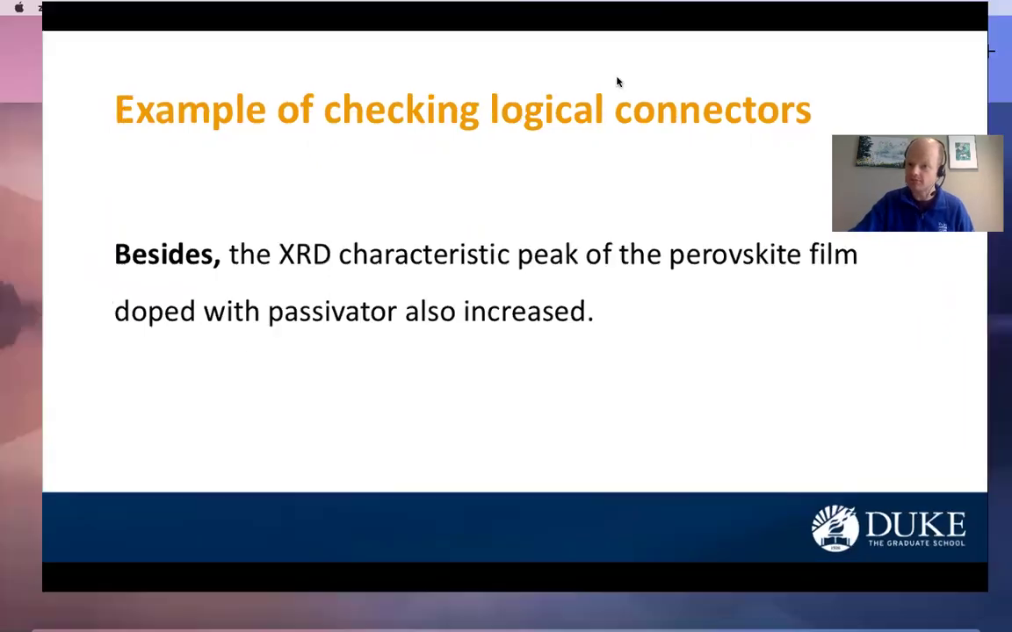
# Back in COCA, enter 'Besides ,' as a Chart query and dismiss the suggestion list
pyautogui.click(499, 87)
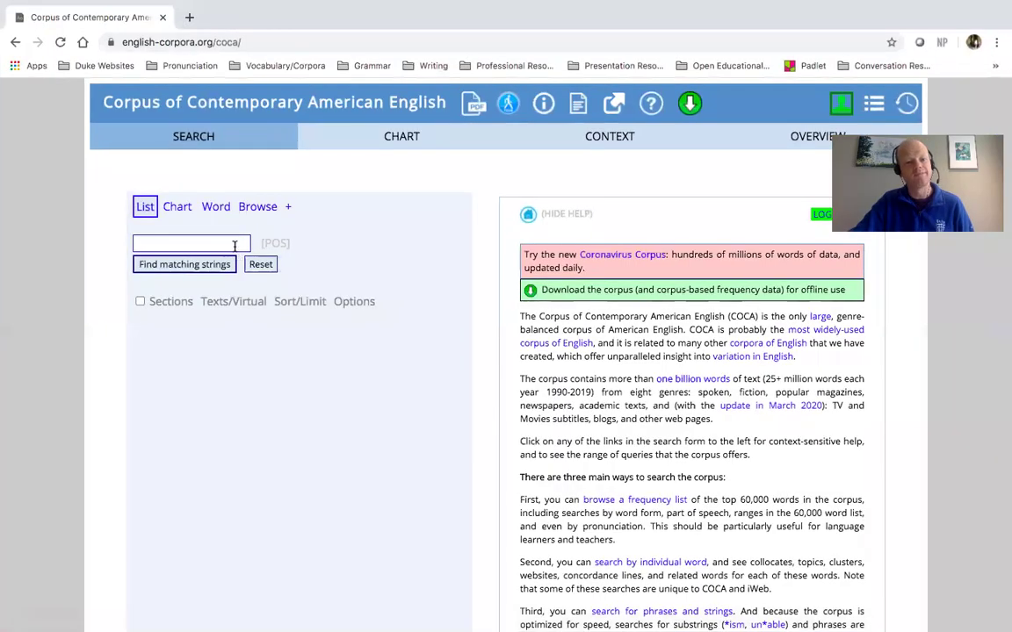
pyautogui.click(179, 207)
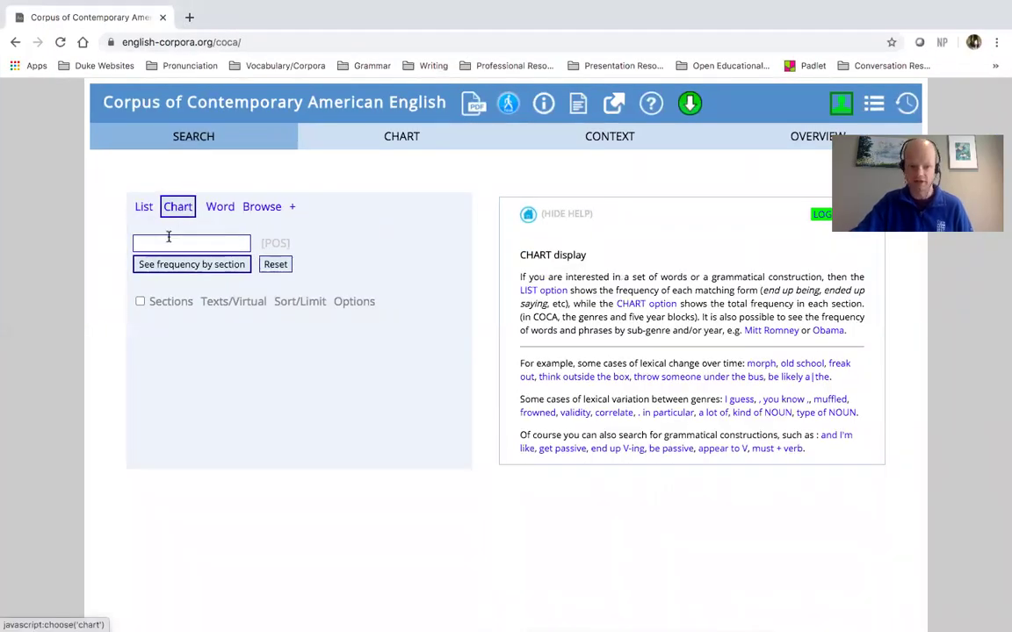
pyautogui.click(165, 239)
pyautogui.write('Be')
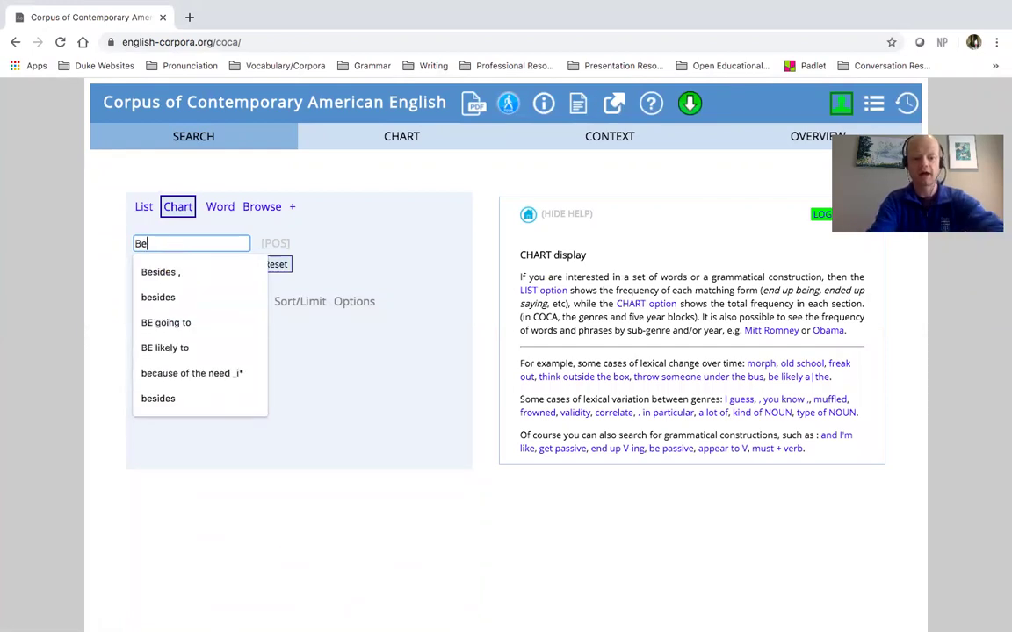
pyautogui.write('sides ,')
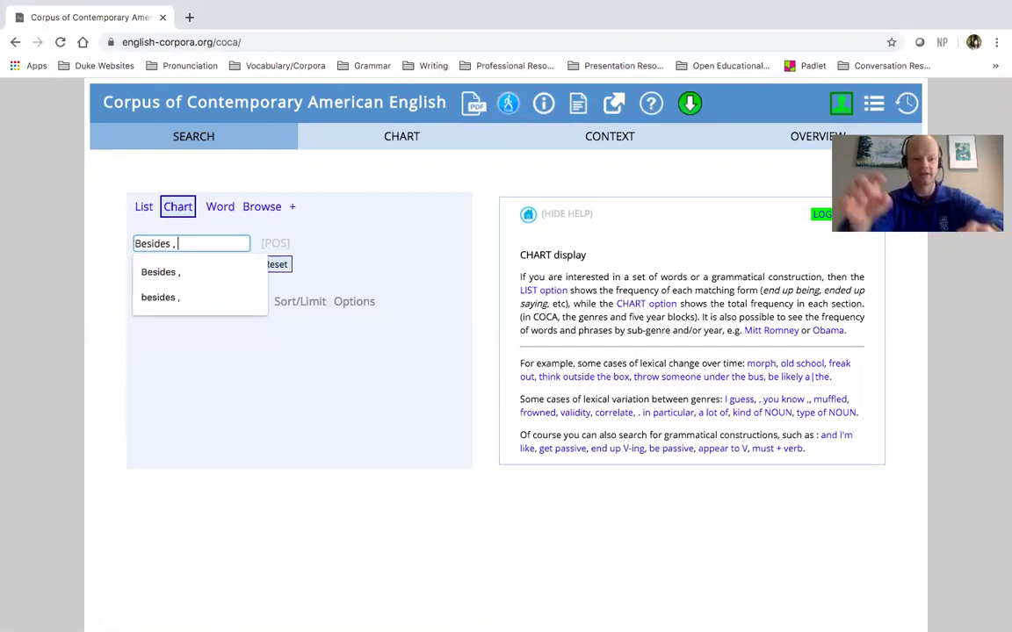
pyautogui.click(112, 290)
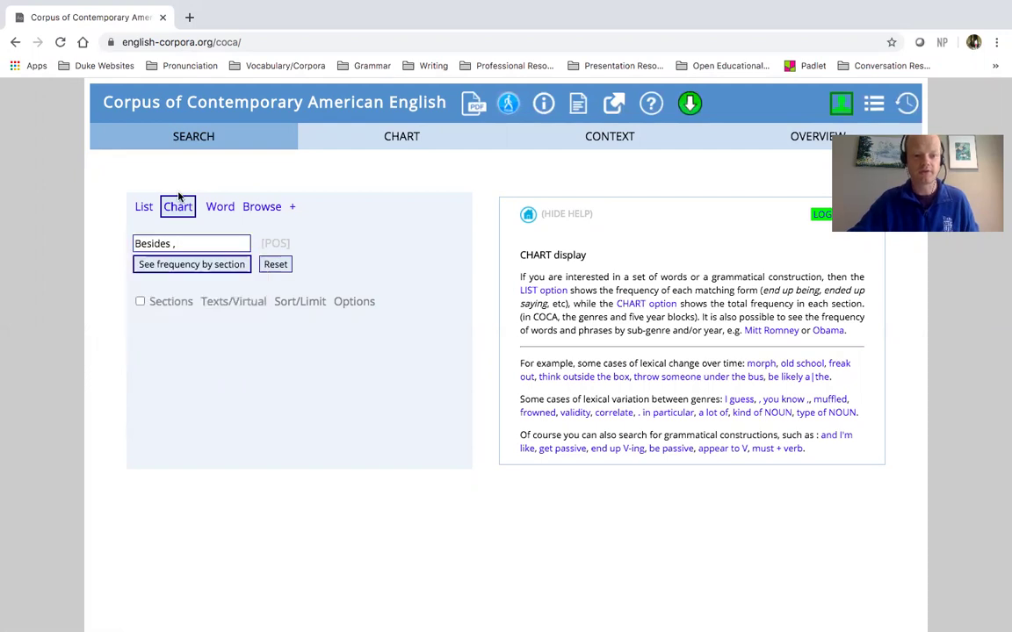
pyautogui.scroll(5, 232, 264)
pyautogui.hscroll(-3, 316, 288)
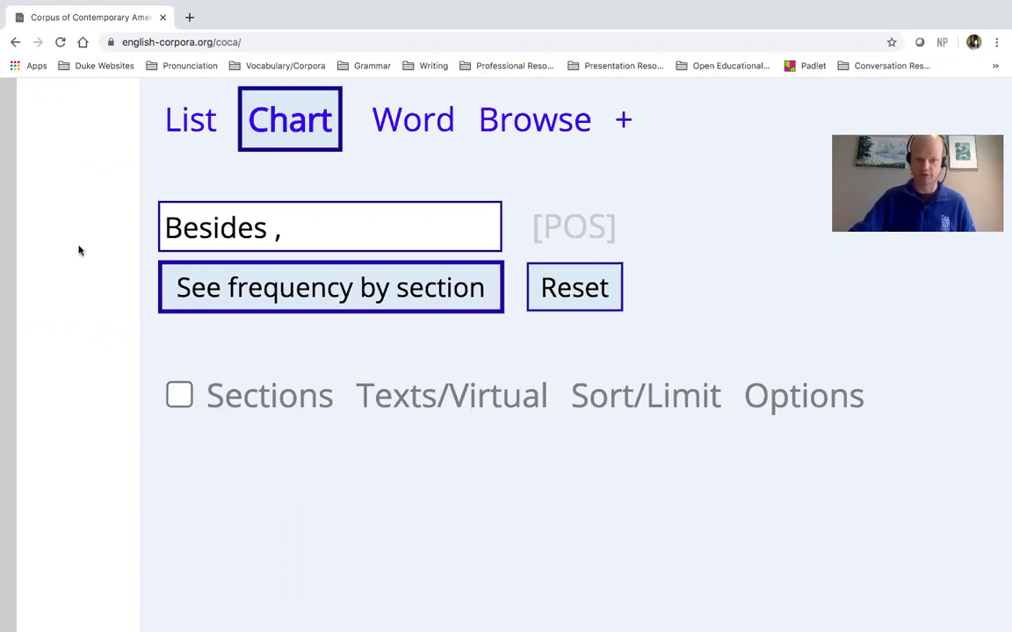
# Chart 'Besides ,' by section (20284 hits, FIC highest at 53.68) and return to the slides
pyautogui.click(272, 297)
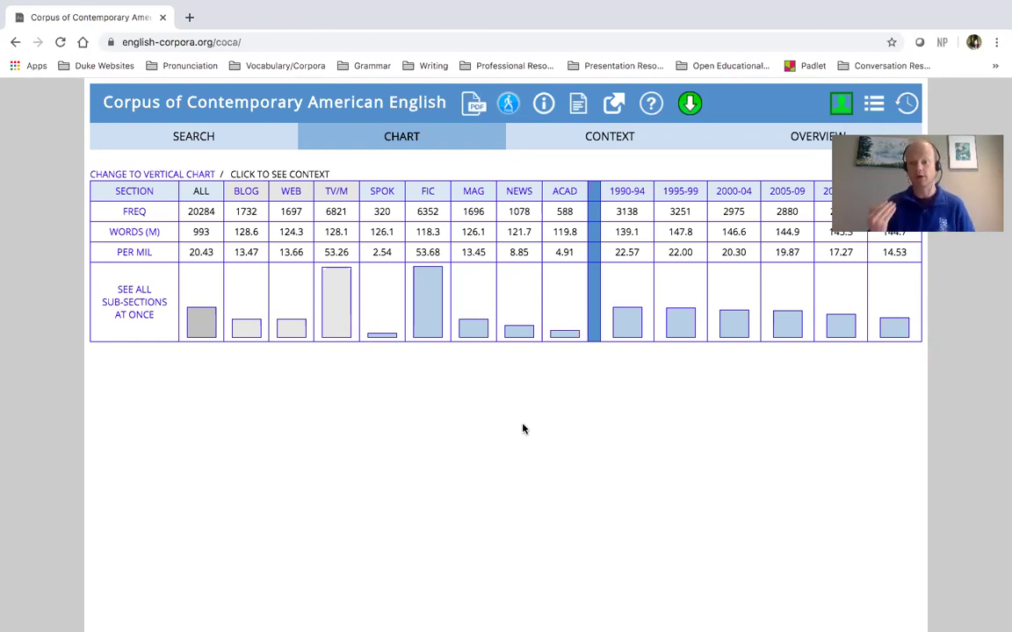
pyautogui.hotkey('ctrl', 'Up')
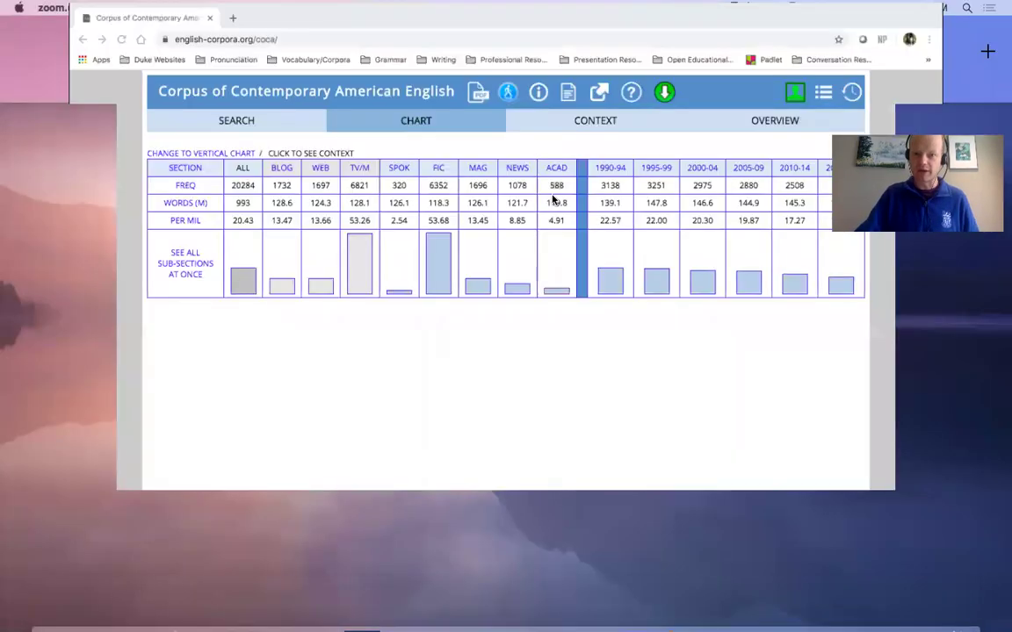
# Clear the 'Besides ,' query and enter 'In addition ,' from the suggestion list
pyautogui.click(197, 128)
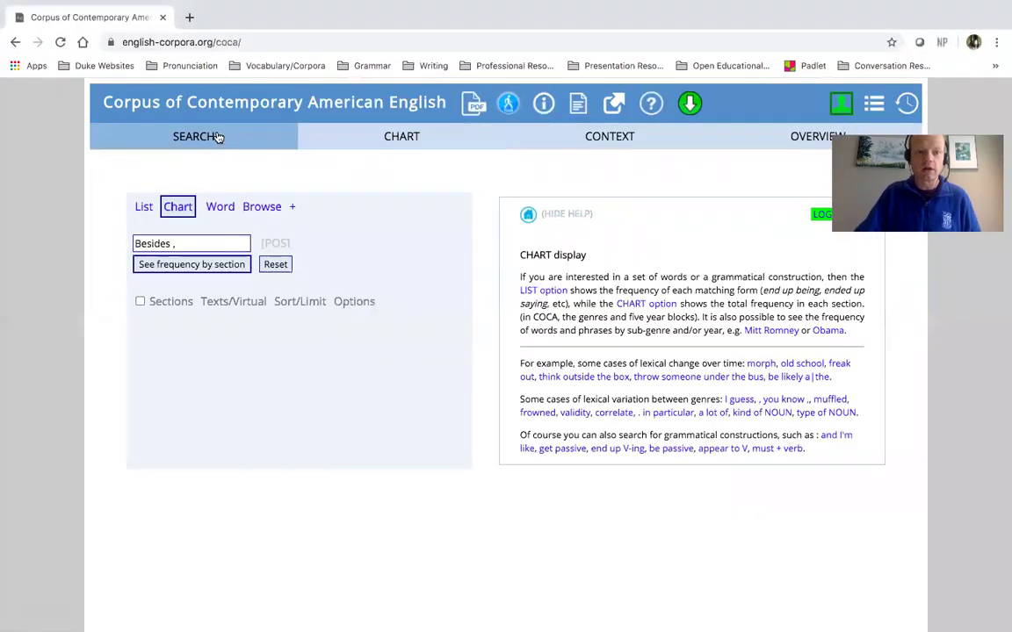
pyautogui.click(275, 264)
pyautogui.click(210, 242)
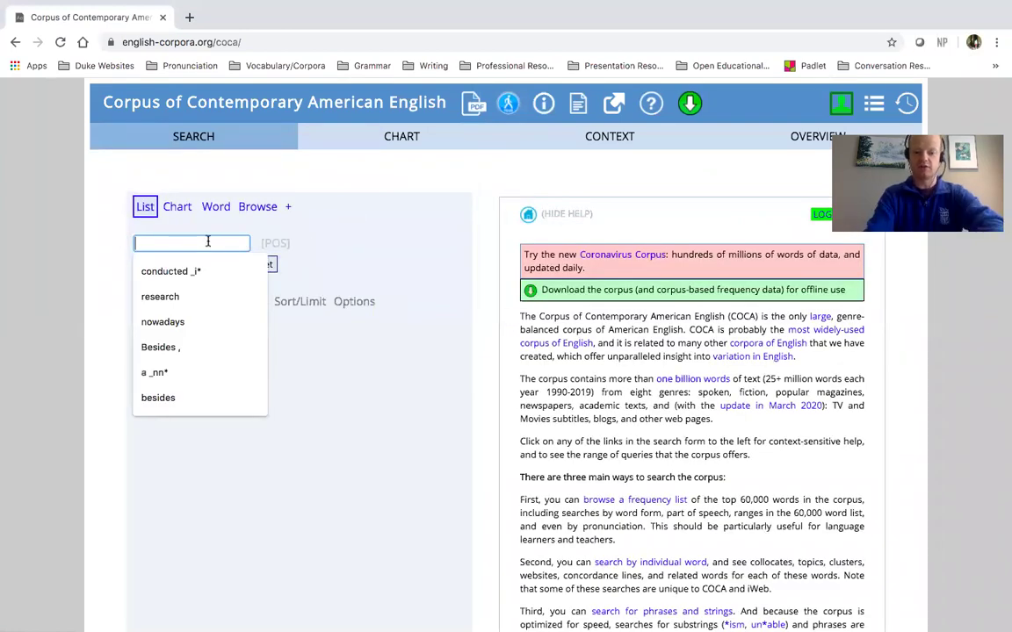
pyautogui.write('In addition')
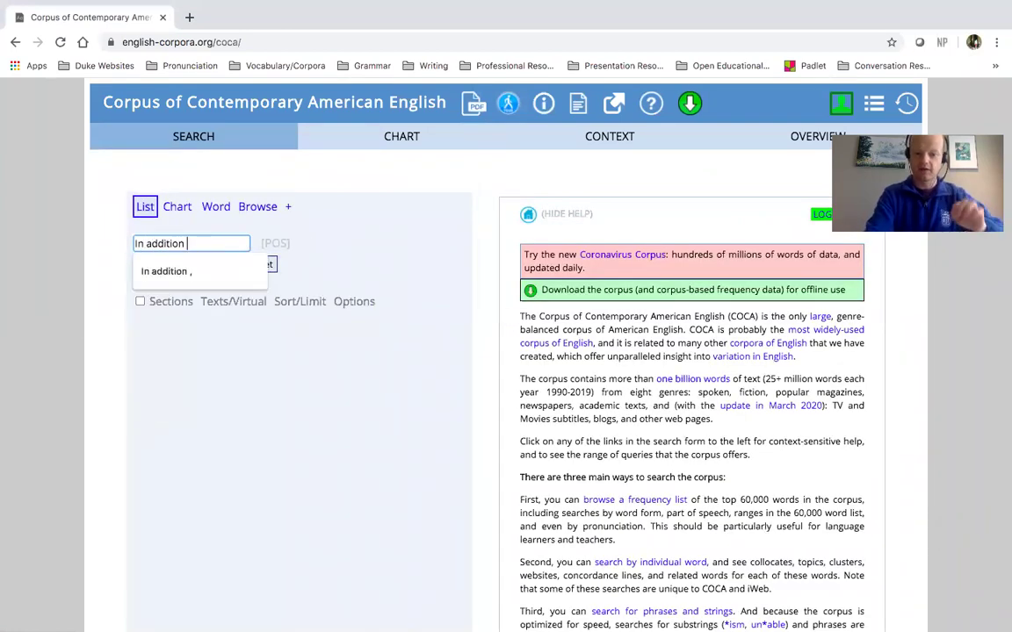
pyautogui.press('Down')
pyautogui.press('Return')
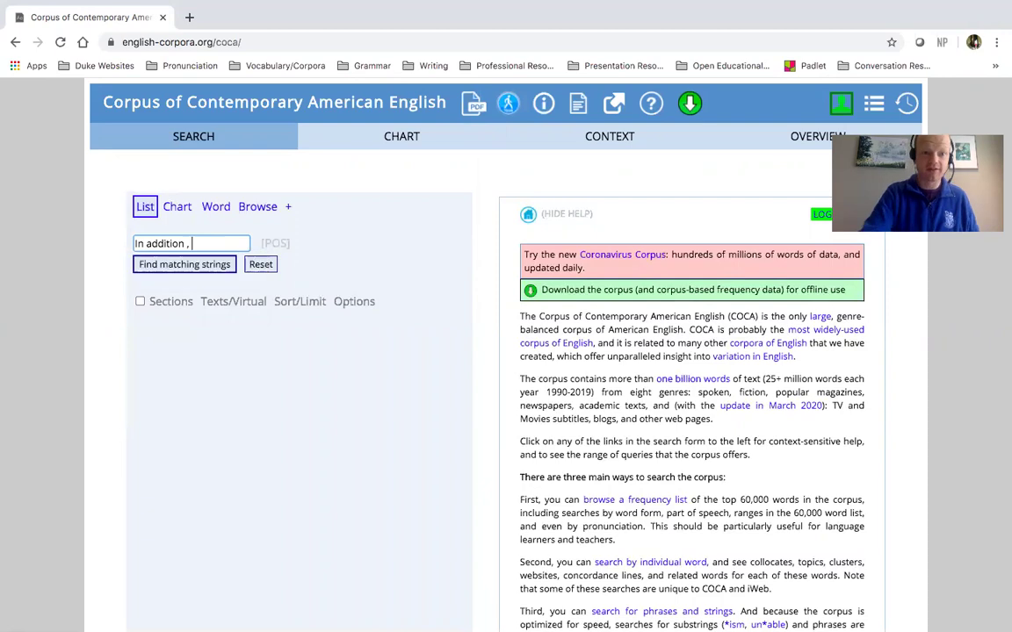
# List the matches for 'In addition ,' (36902 hits), then set the form to Chart mode
pyautogui.click(221, 271)
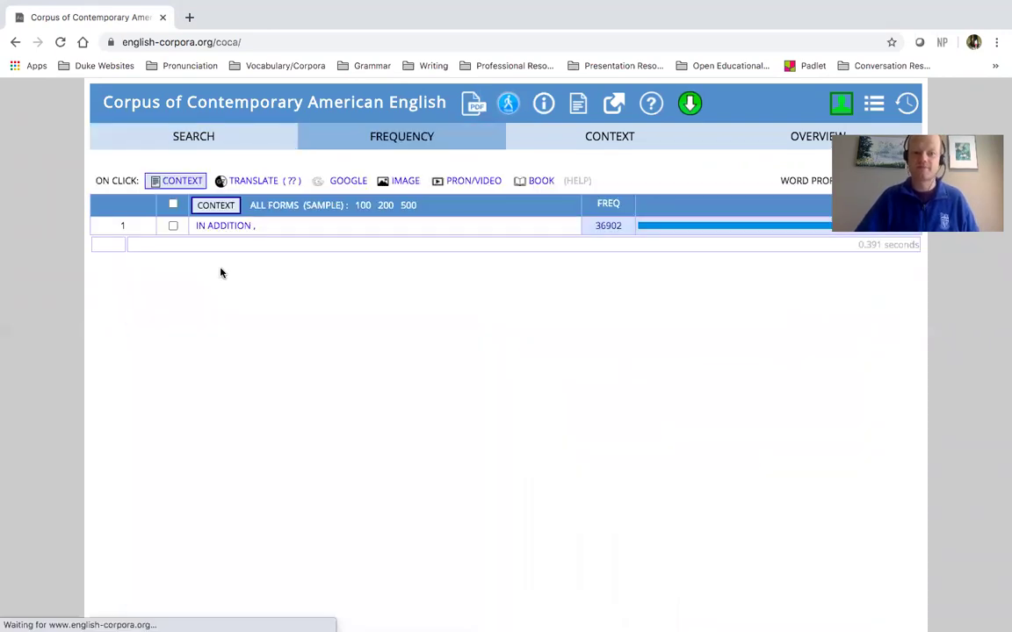
pyautogui.click(226, 139)
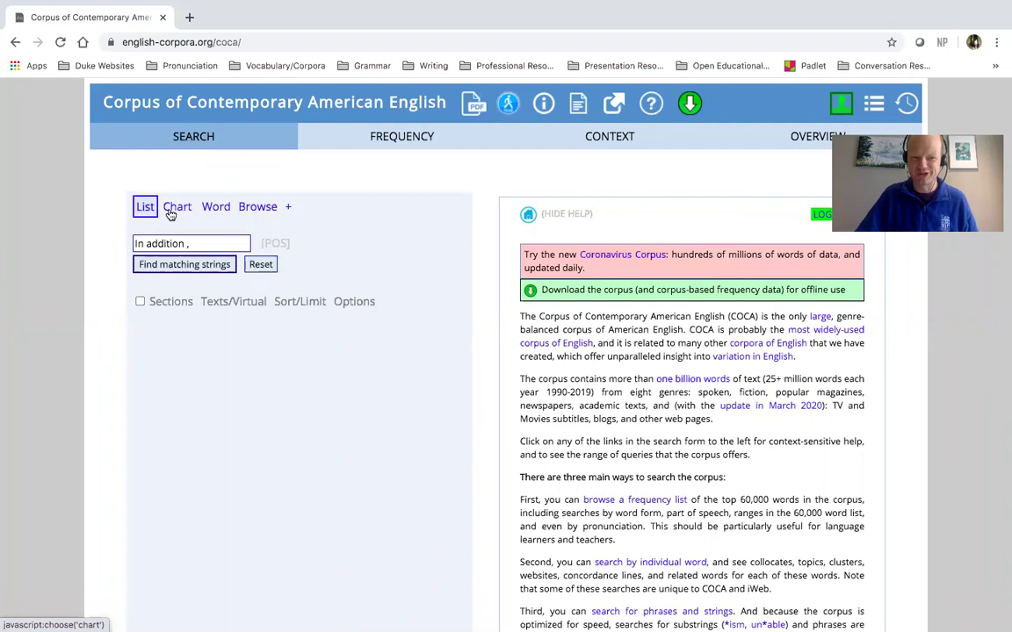
pyautogui.click(173, 211)
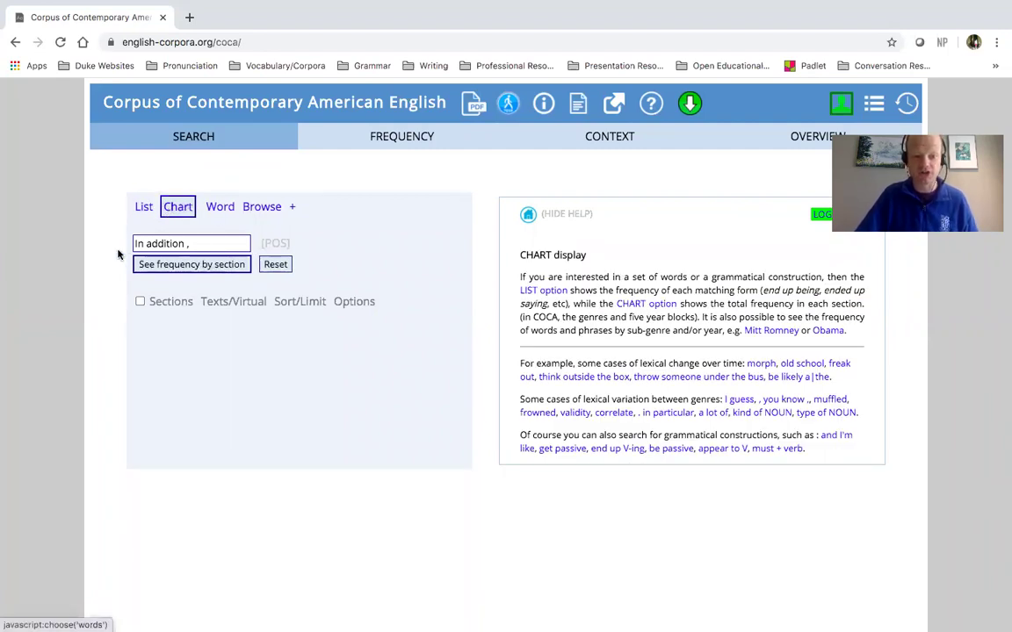
pyautogui.click(206, 264)
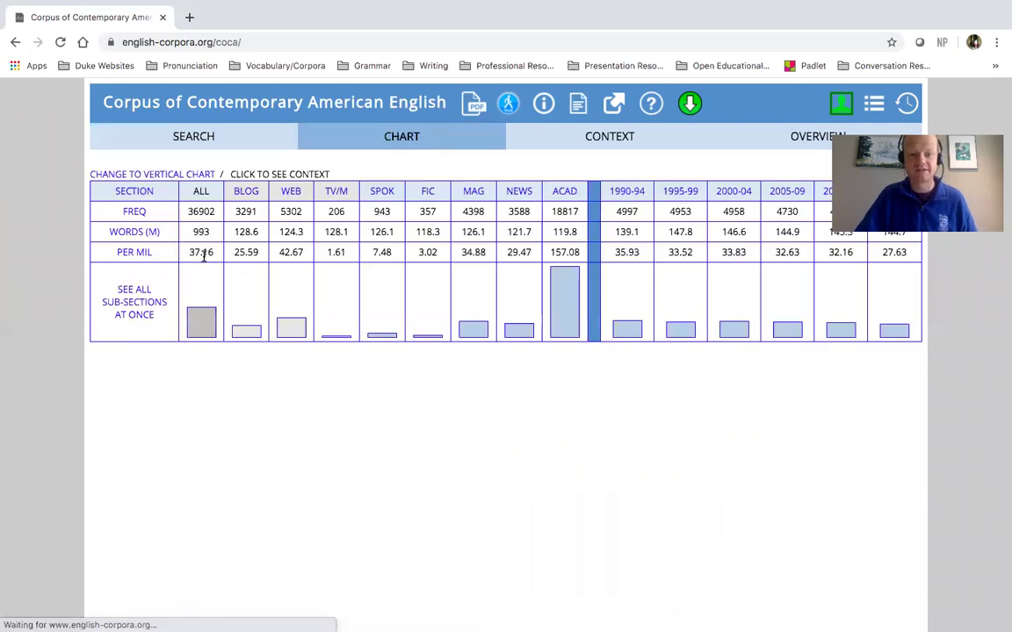